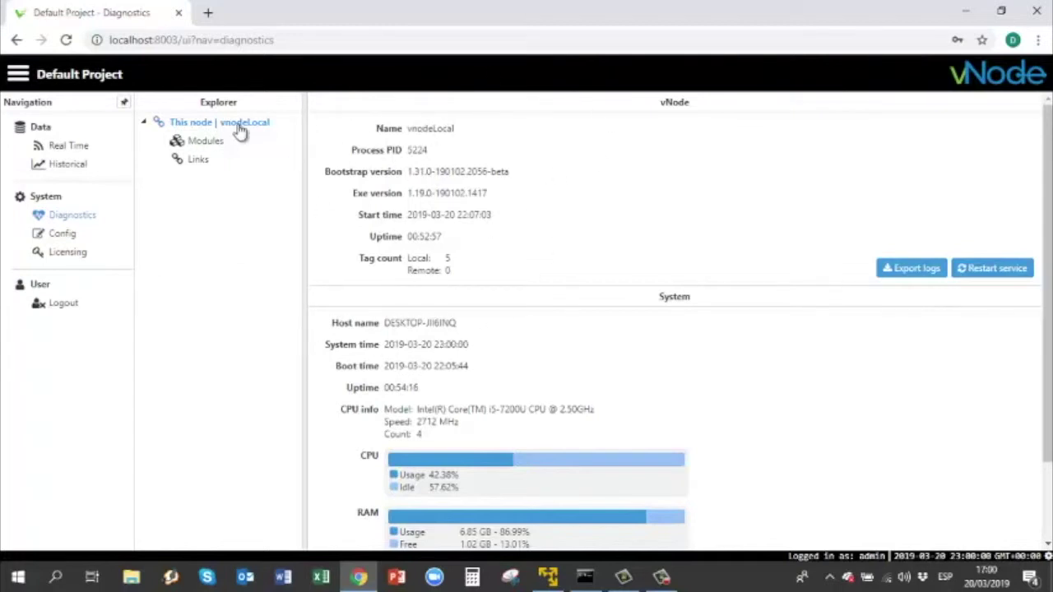
# - Open the local node's Config page and browse the Explorer tree to the Modules list
pyautogui.click(67, 239)
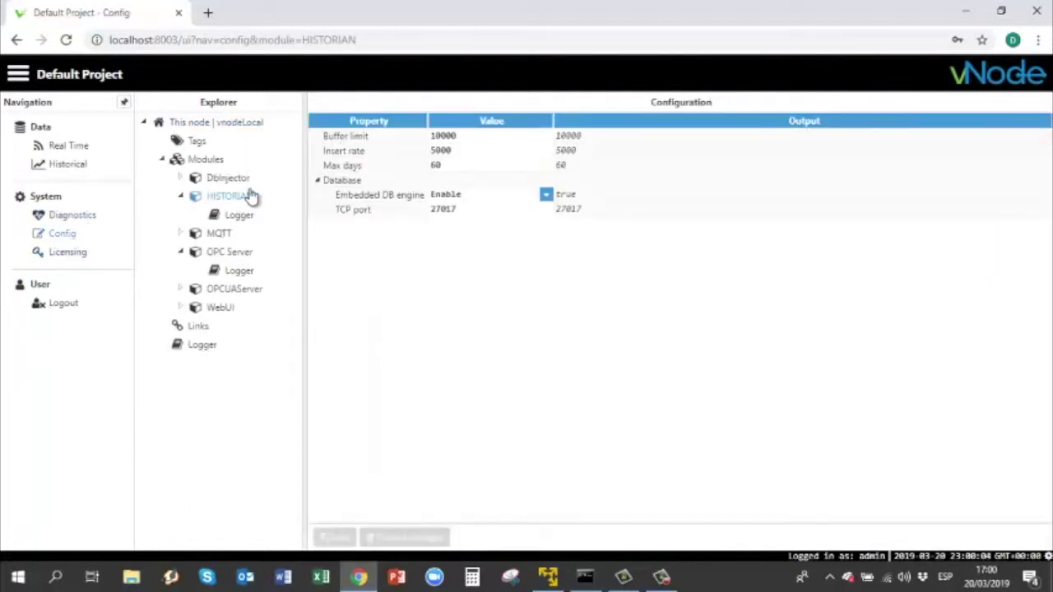
pyautogui.click(181, 198)
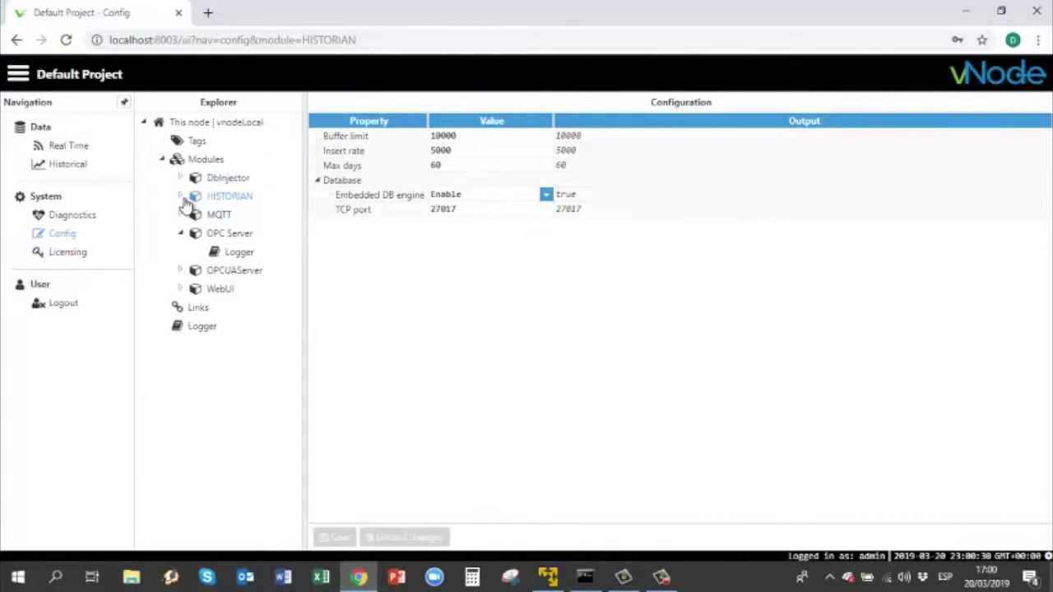
pyautogui.click(180, 178)
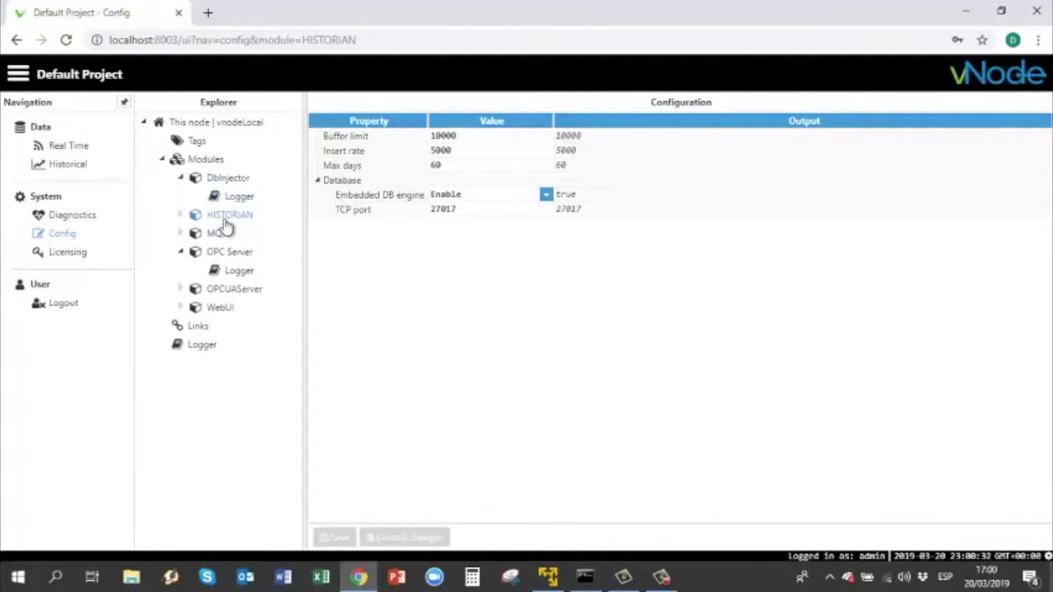
pyautogui.click(192, 161)
# - Show HISTORIAN's settings: buffer limit 10000, insert rate 5000, 60 max days, port 27017
pyautogui.click(362, 151)
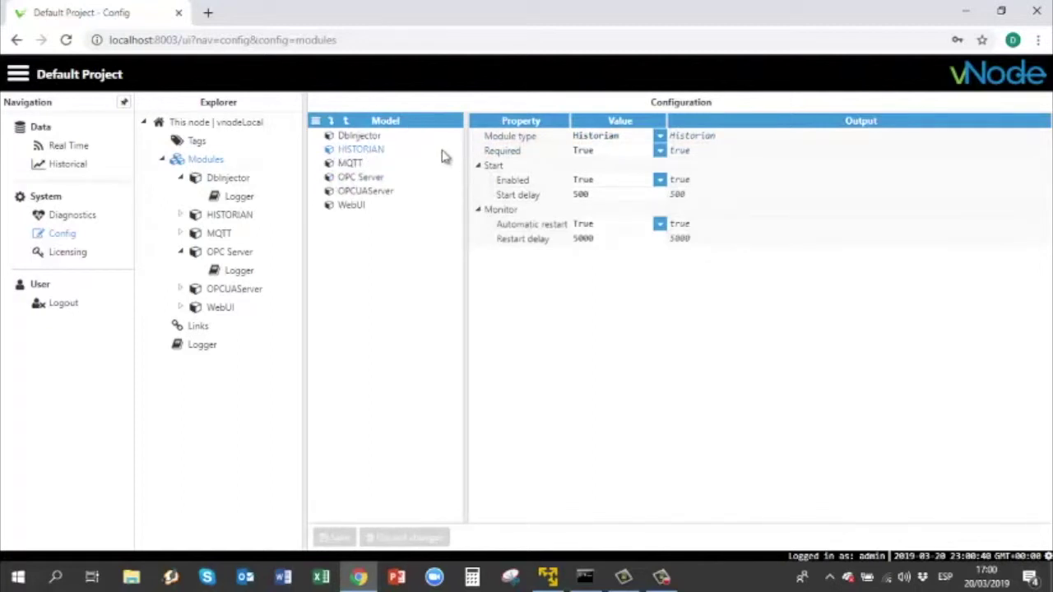
pyautogui.click(661, 136)
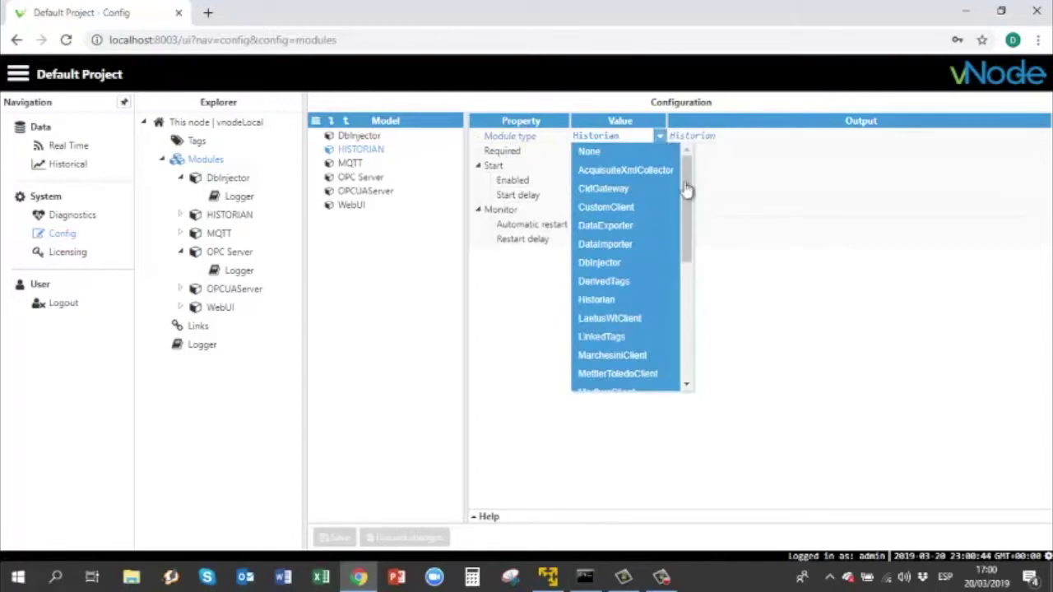
pyautogui.click(811, 309)
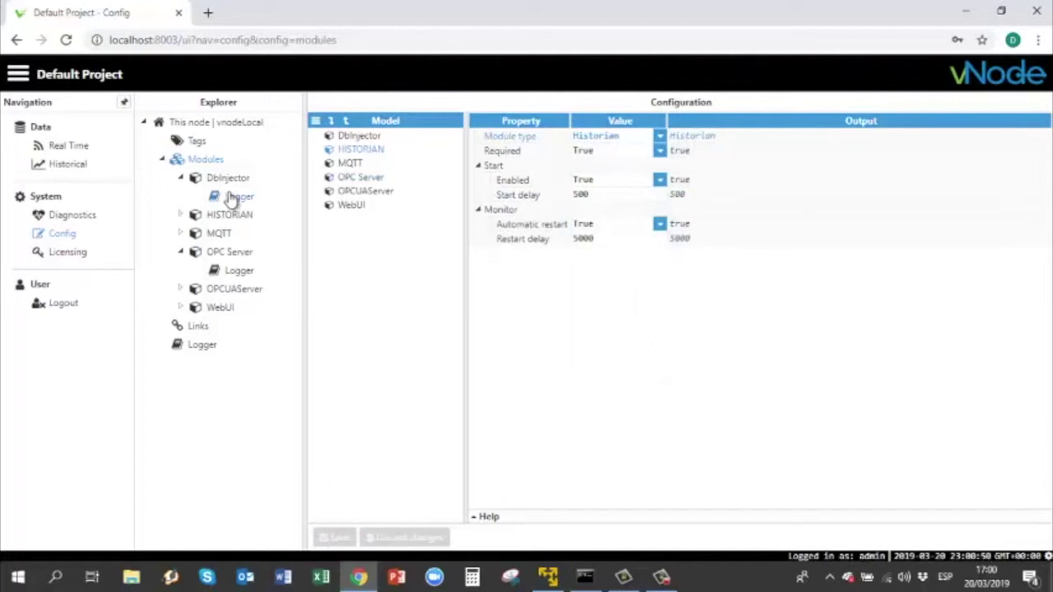
pyautogui.click(233, 219)
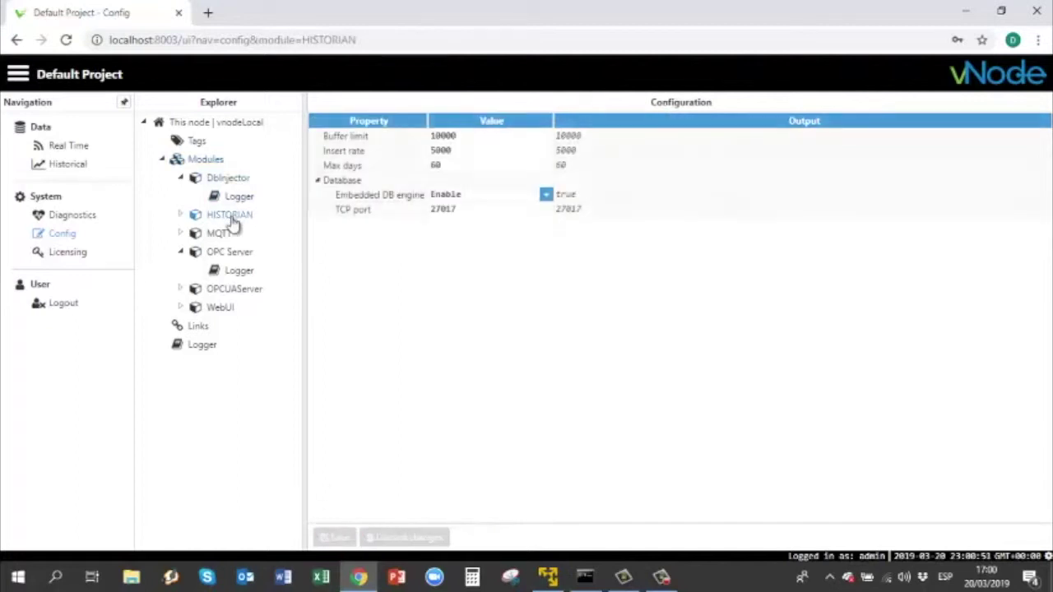
# - Leave Buffer limit 10000 and TCP port 27017 unchanged, then go to the remote VM's Config
pyautogui.click(181, 215)
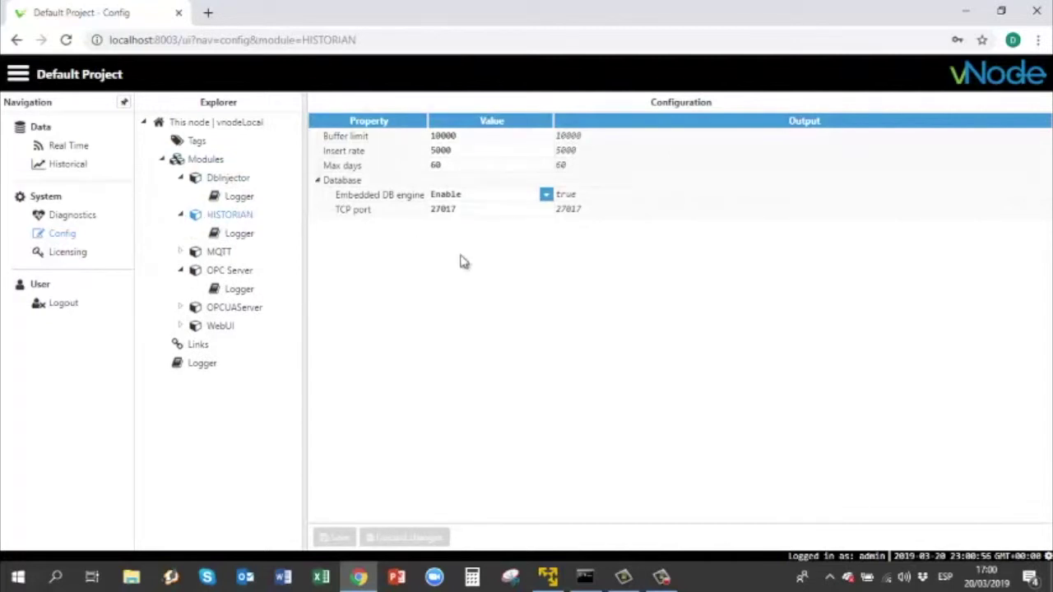
pyautogui.click(468, 136)
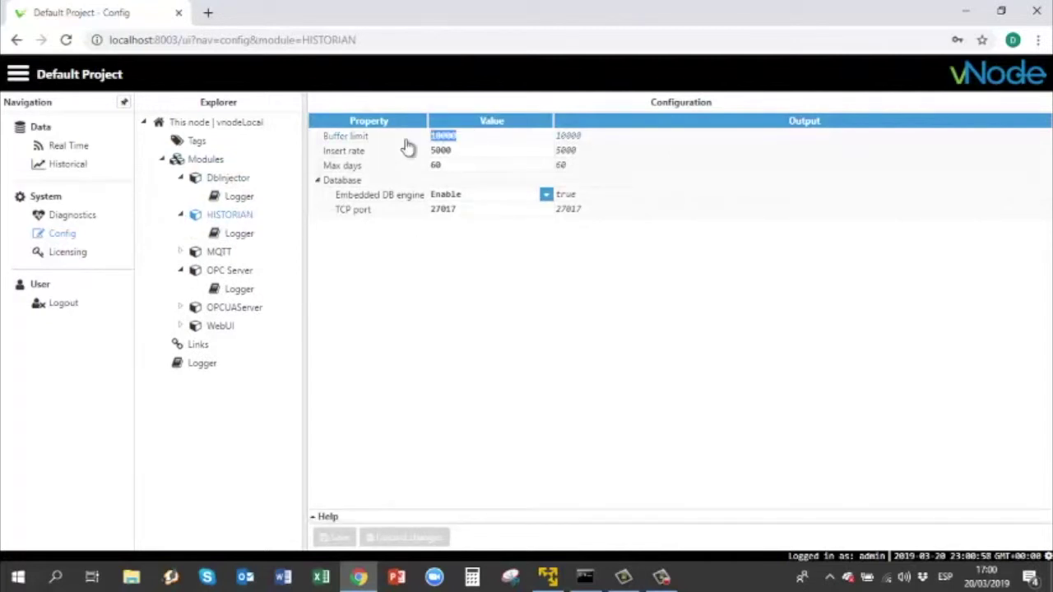
pyautogui.moveTo(437, 137); pyautogui.dragTo(468, 162)
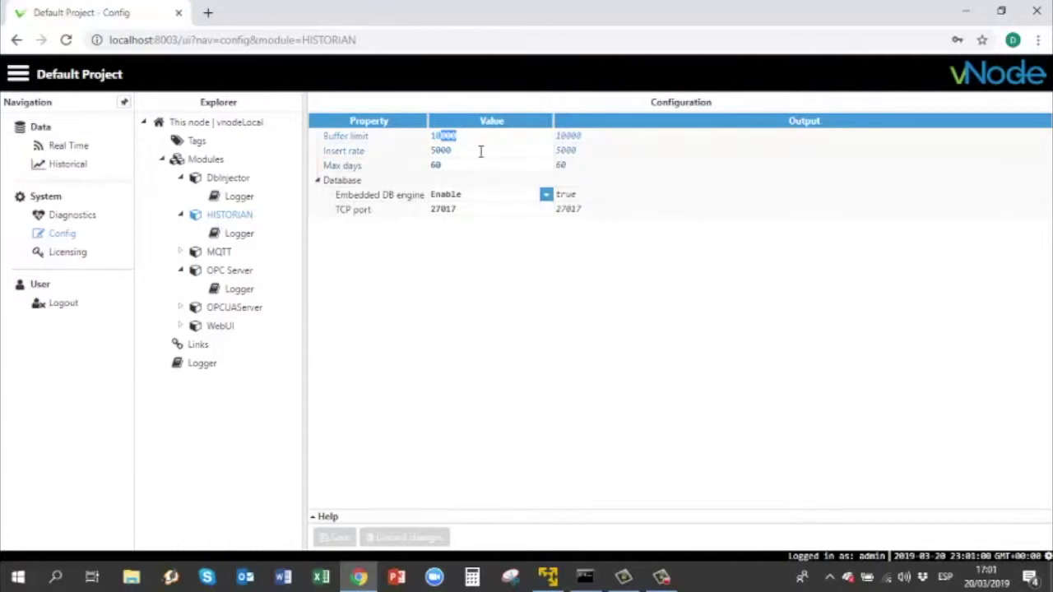
pyautogui.press('Return')
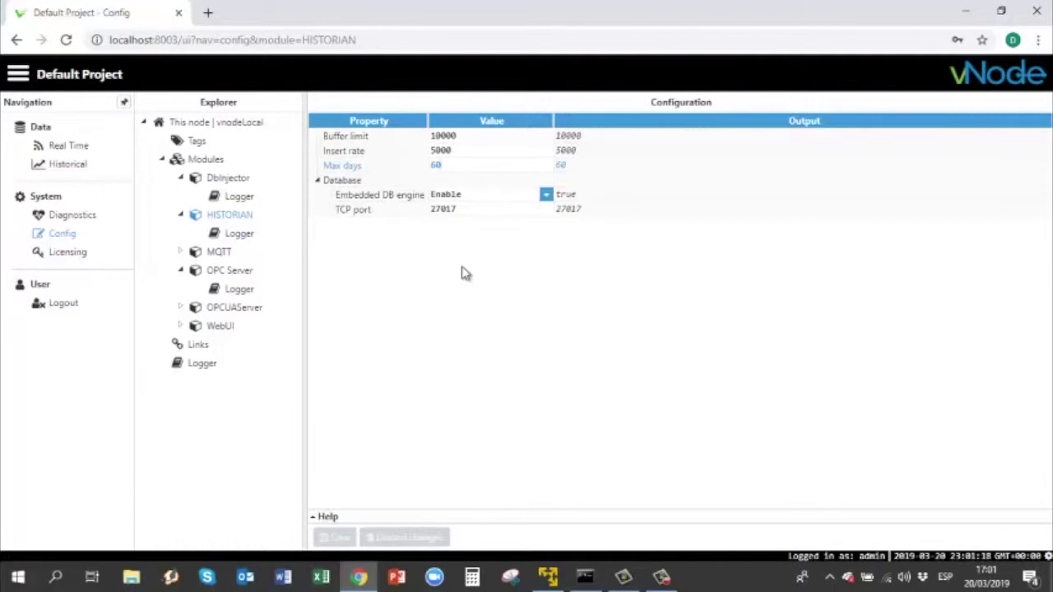
pyautogui.click(477, 209)
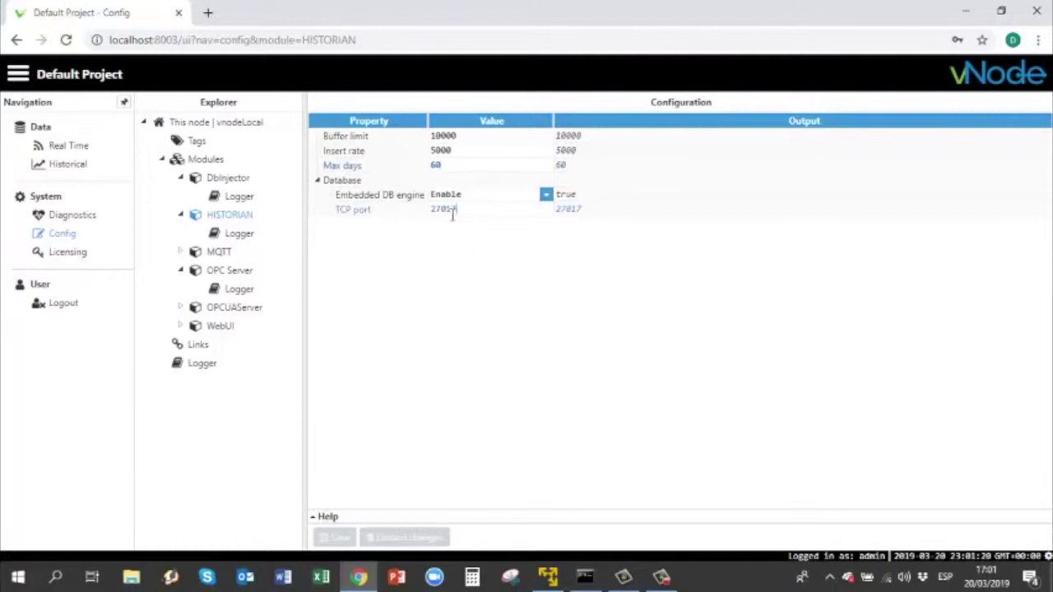
pyautogui.moveTo(440, 216); pyautogui.dragTo(458, 258)
pyautogui.click(475, 208)
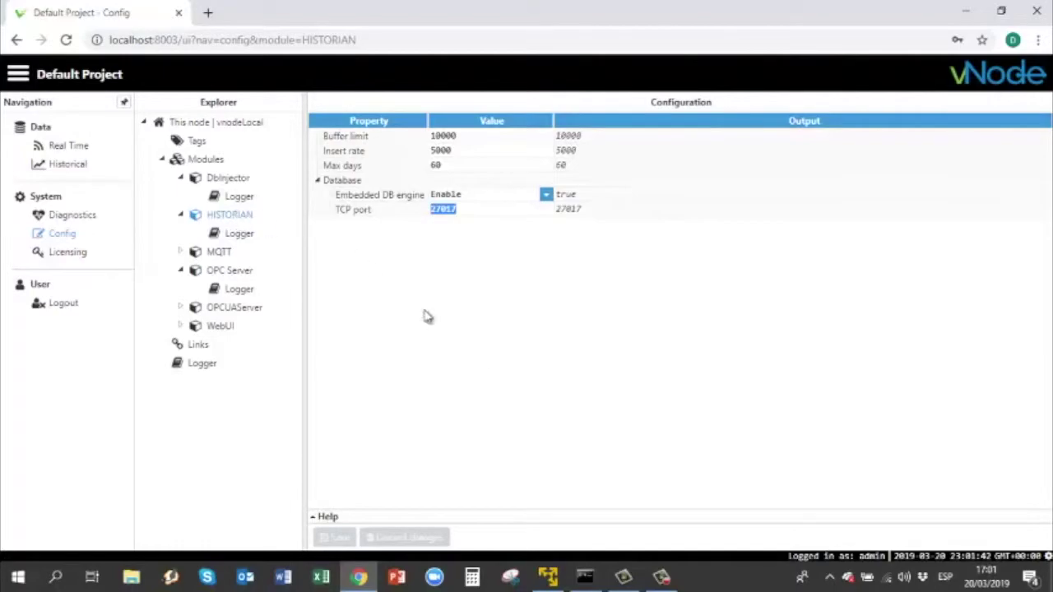
pyautogui.click(548, 577)
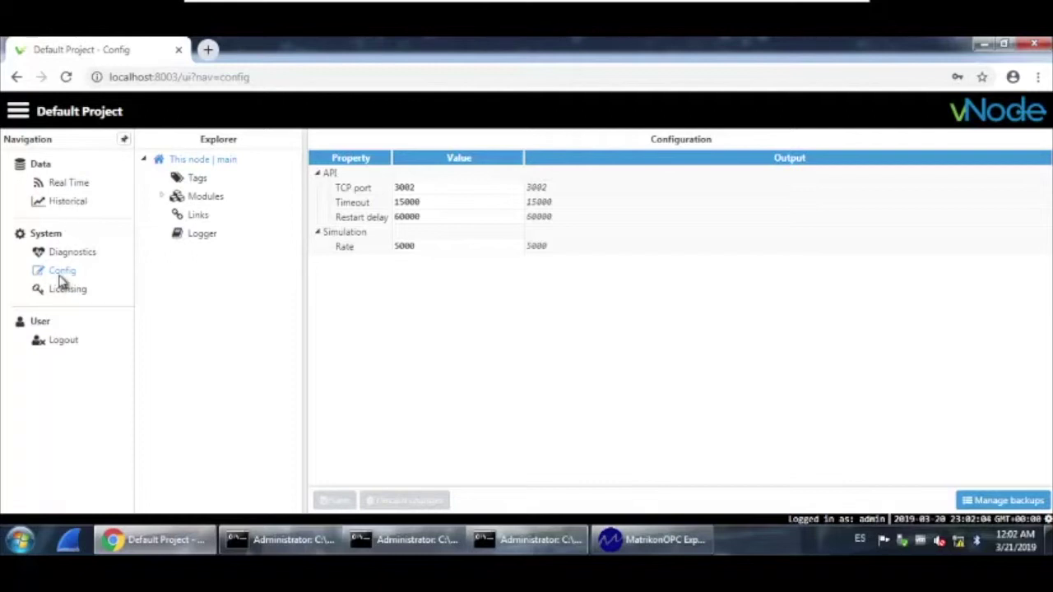
# - In the remote Links settings, rename node main to 'remote' and set Tag subscription to None
pyautogui.click(198, 215)
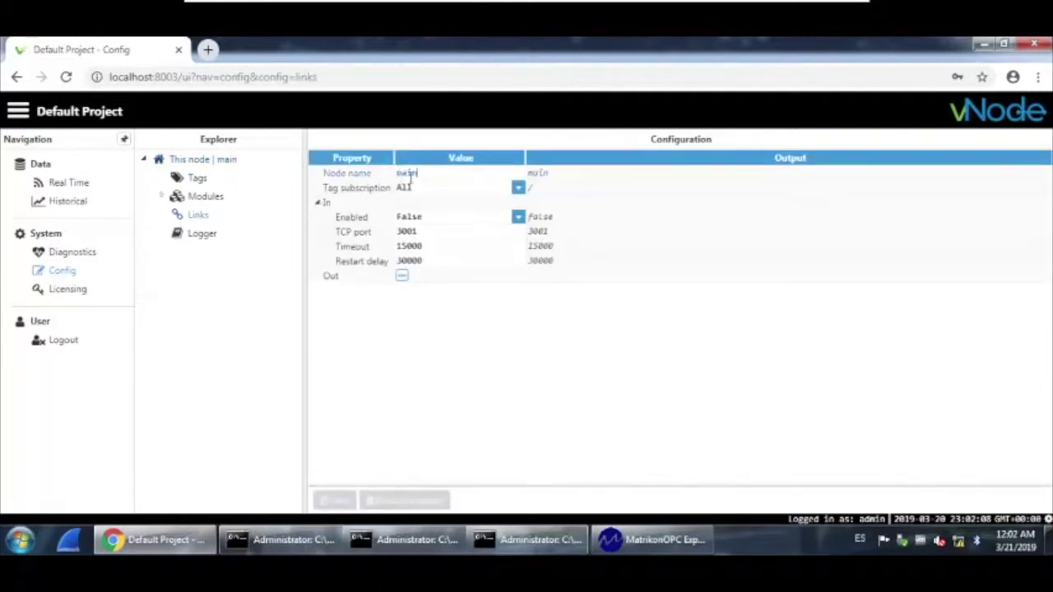
pyautogui.click(495, 172)
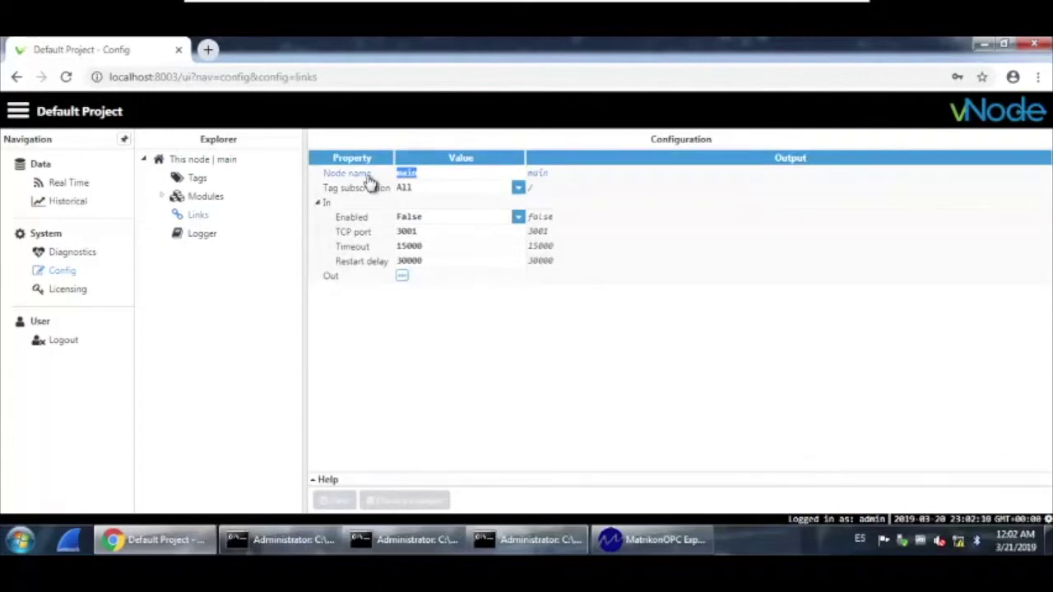
pyautogui.write('remote')
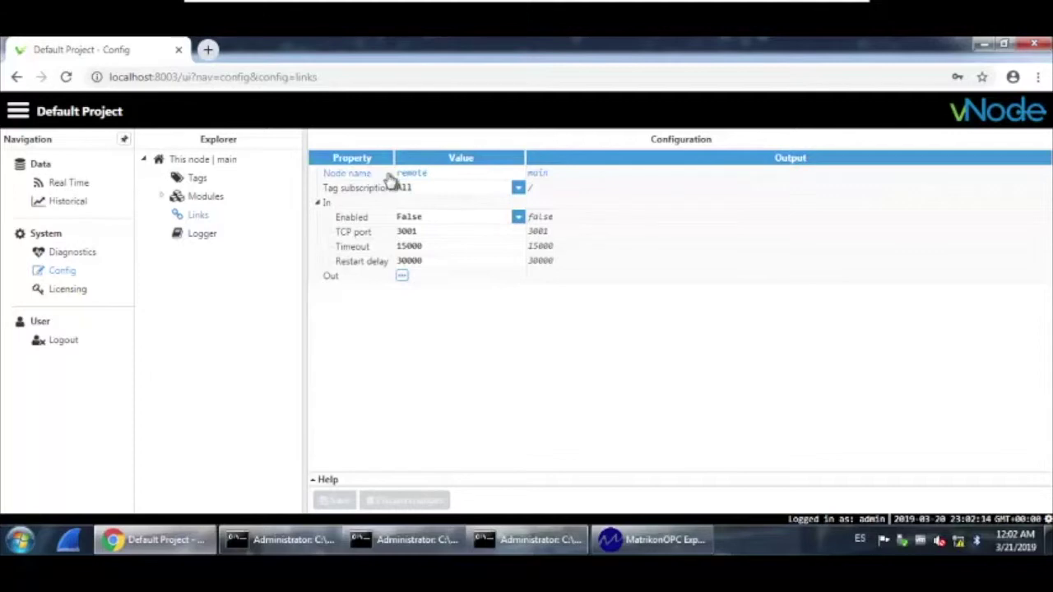
pyautogui.click(577, 186)
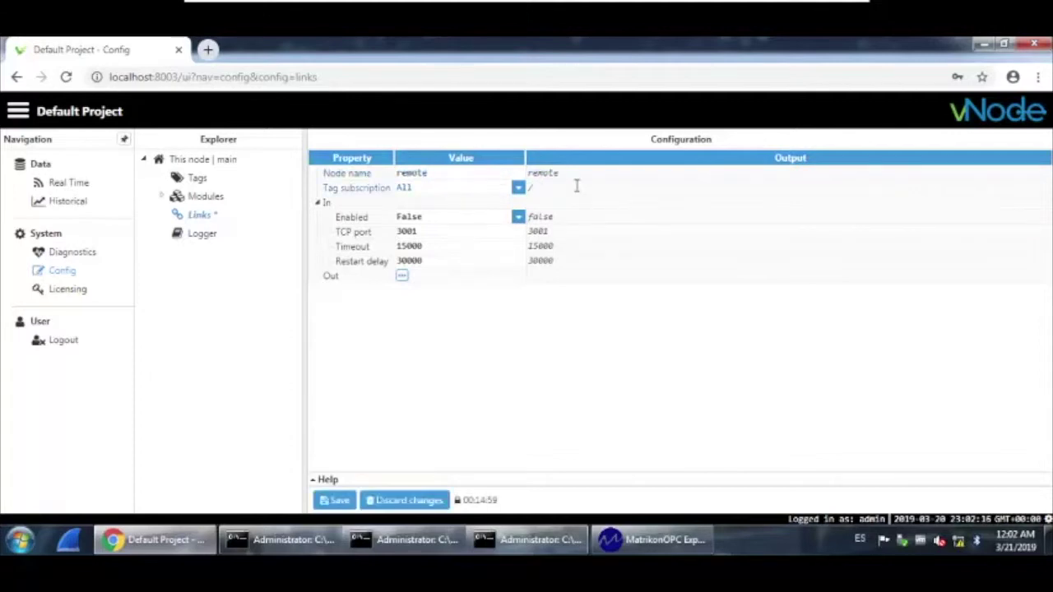
pyautogui.click(520, 190)
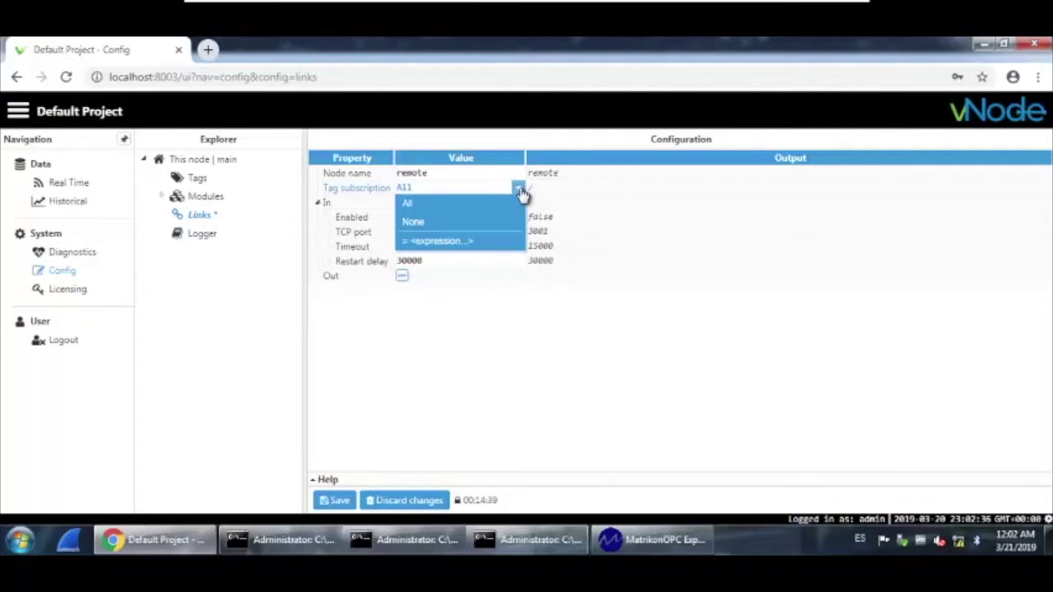
pyautogui.click(485, 228)
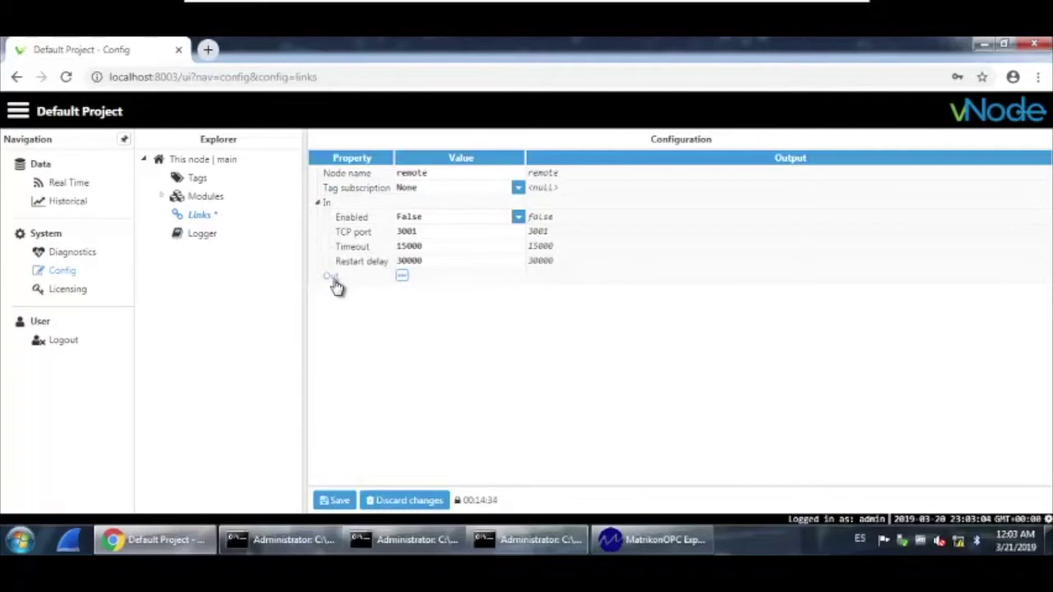
# - Add a New Link to the remote outgoing links, then minimize the VM back to local HISTORIAN
pyautogui.click(403, 285)
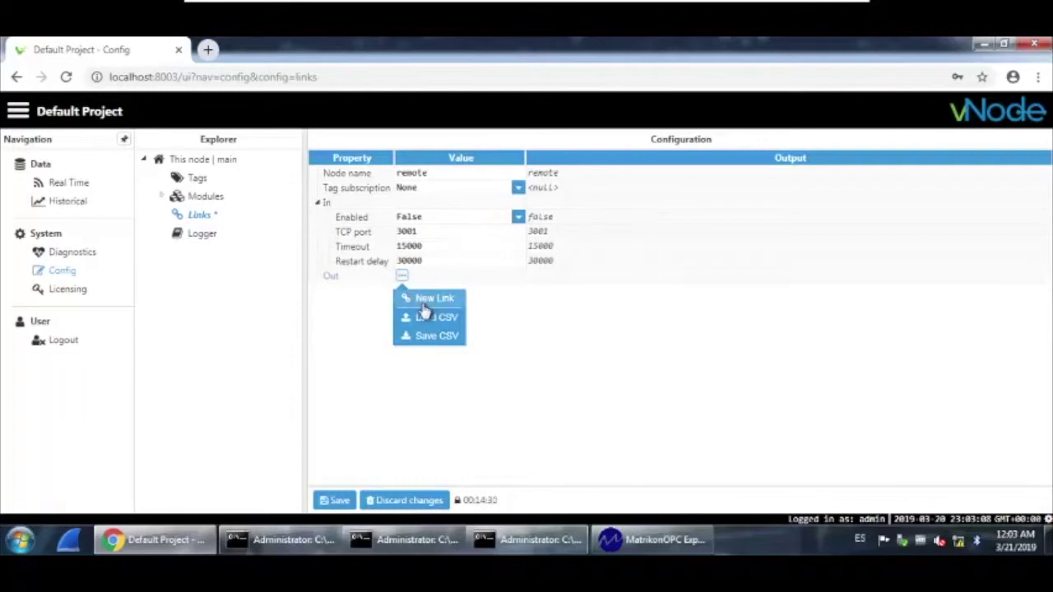
pyautogui.click(424, 308)
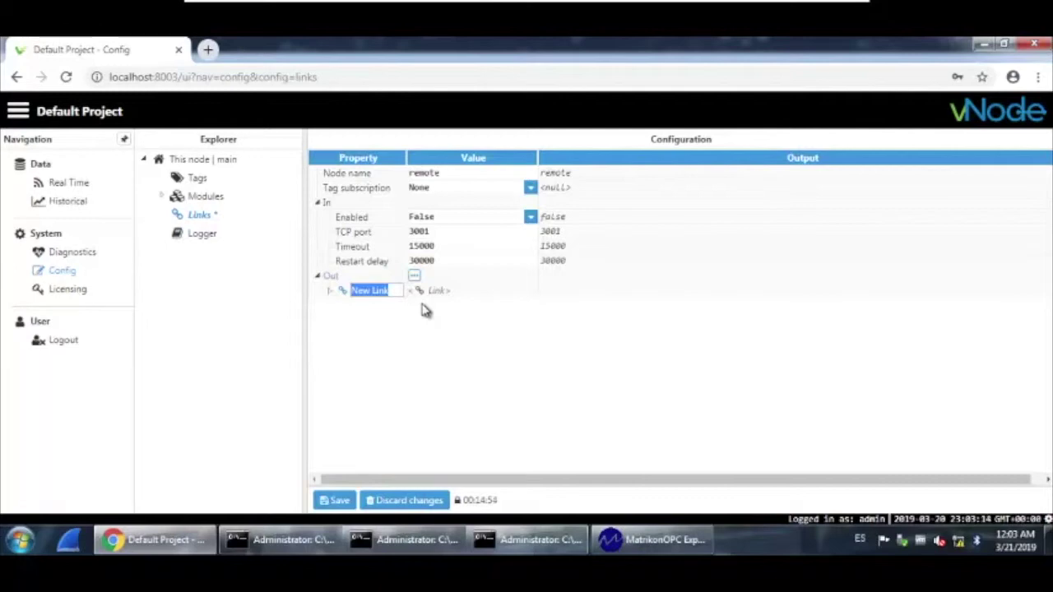
pyautogui.moveTo(749, 5)
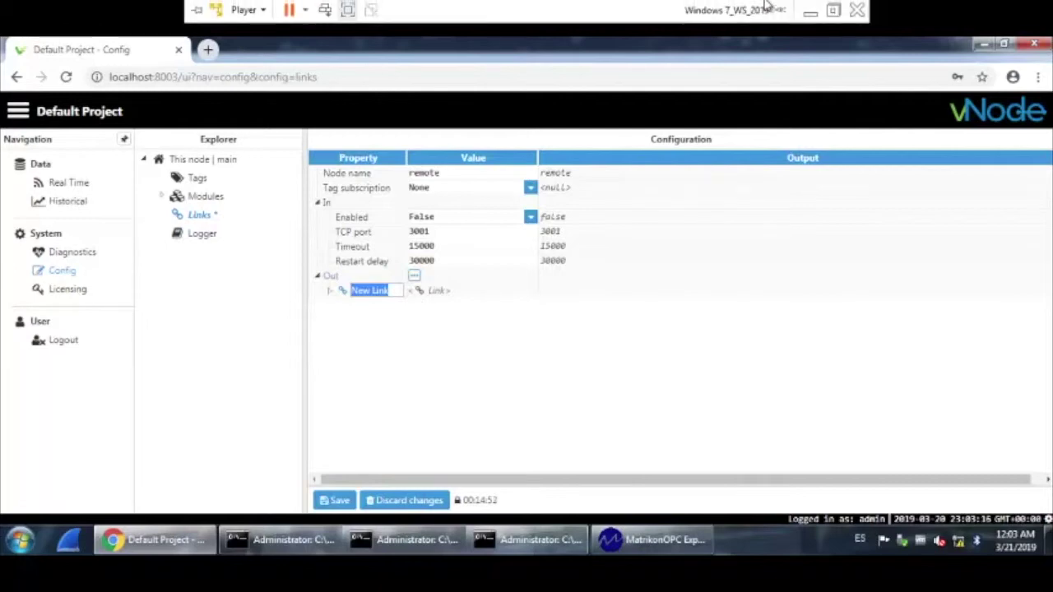
pyautogui.click(808, 10)
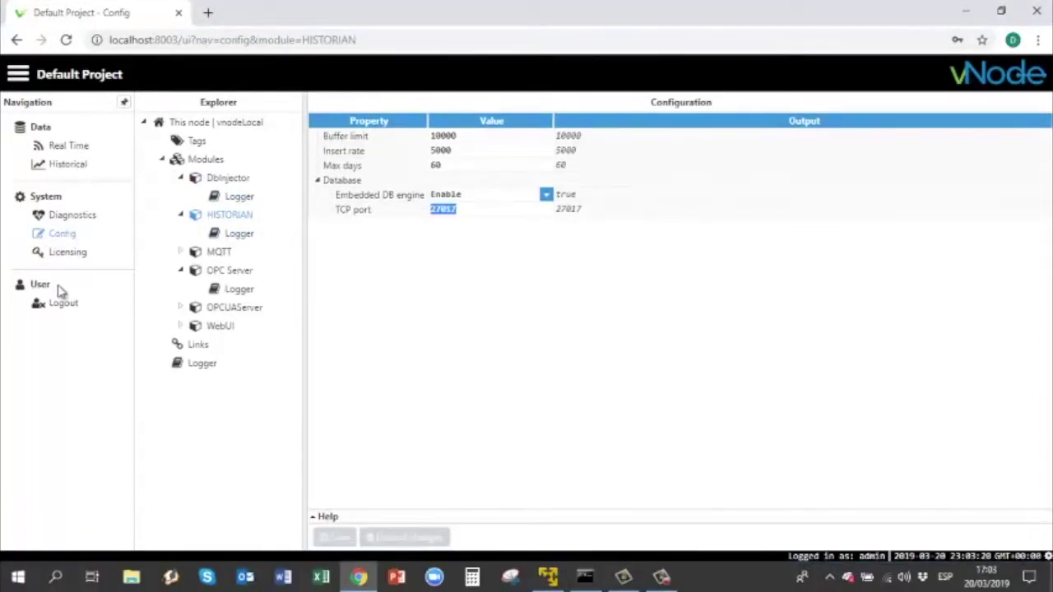
# - Look up the local node name vnodeLocal and type it as the remote link's new name
pyautogui.click(199, 345)
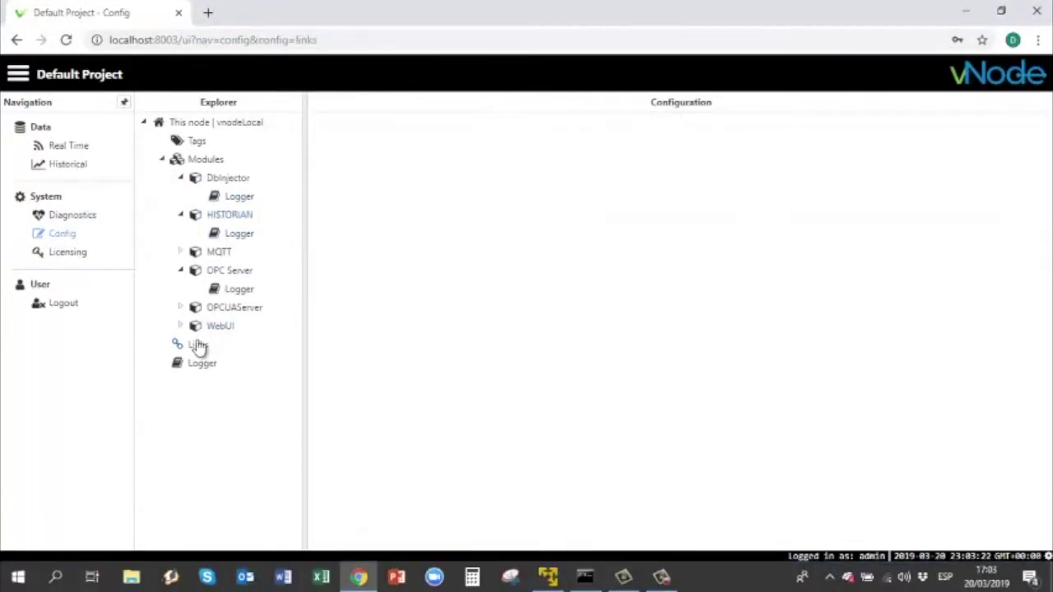
pyautogui.click(436, 136)
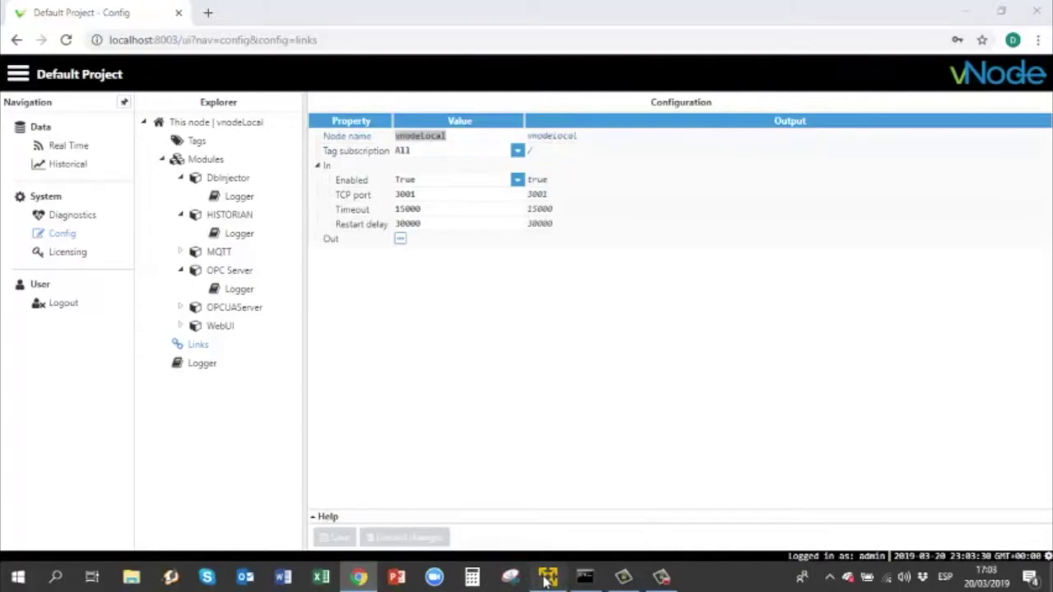
pyautogui.click(548, 493)
pyautogui.write('vnode')
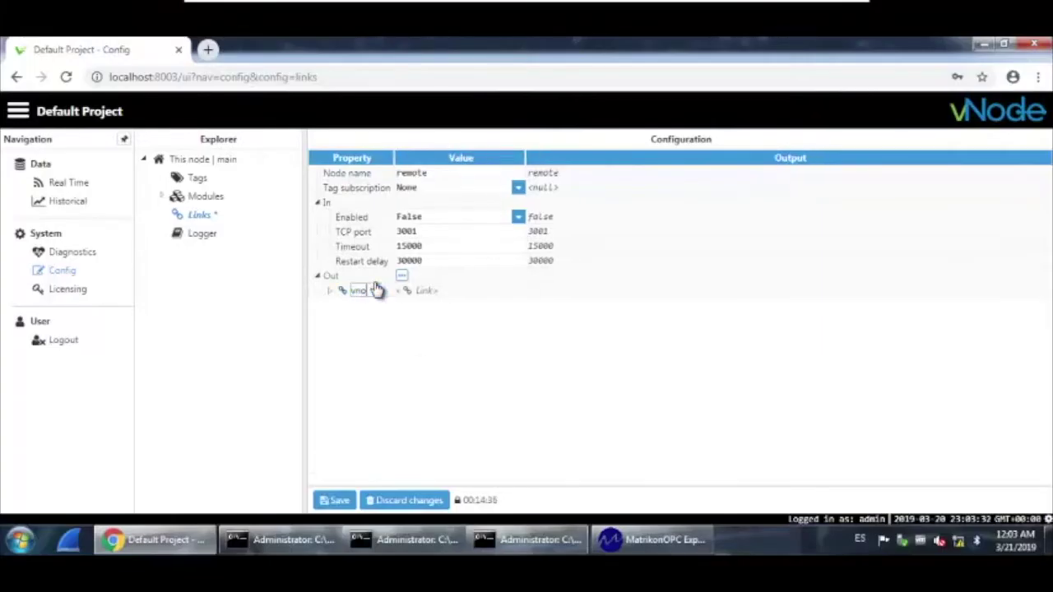
pyautogui.write('Local')
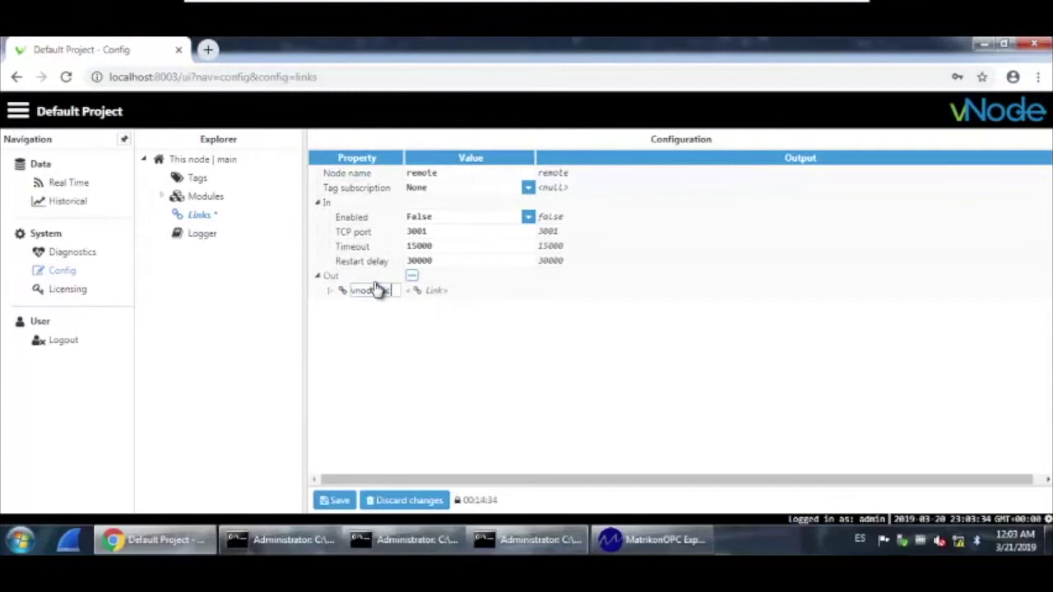
# - Commit the link name vnodeLocal, expand its settings and keep Enabled set to True
pyautogui.click(330, 292)
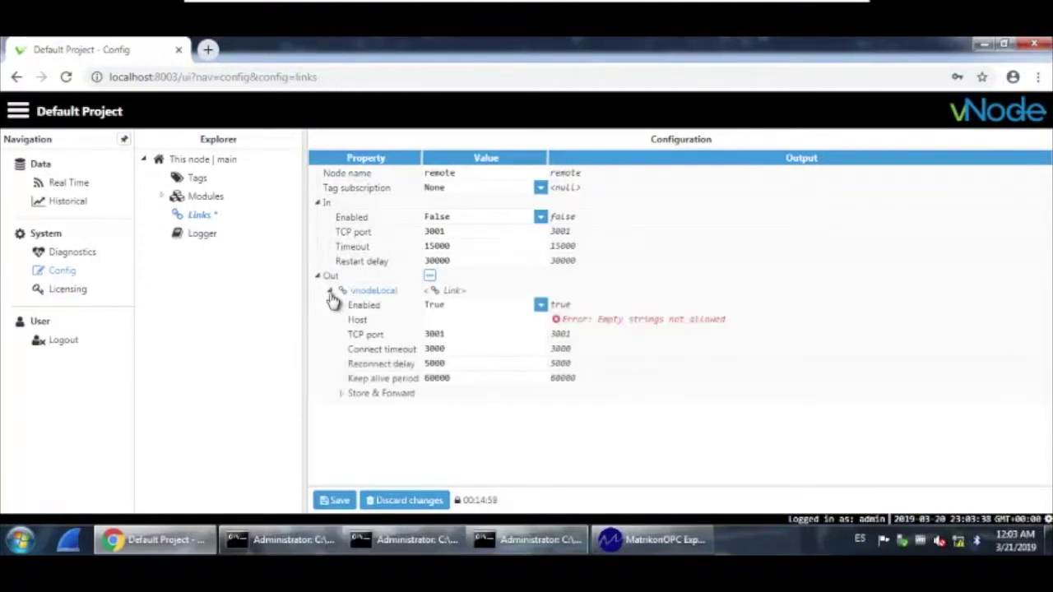
pyautogui.click(330, 292)
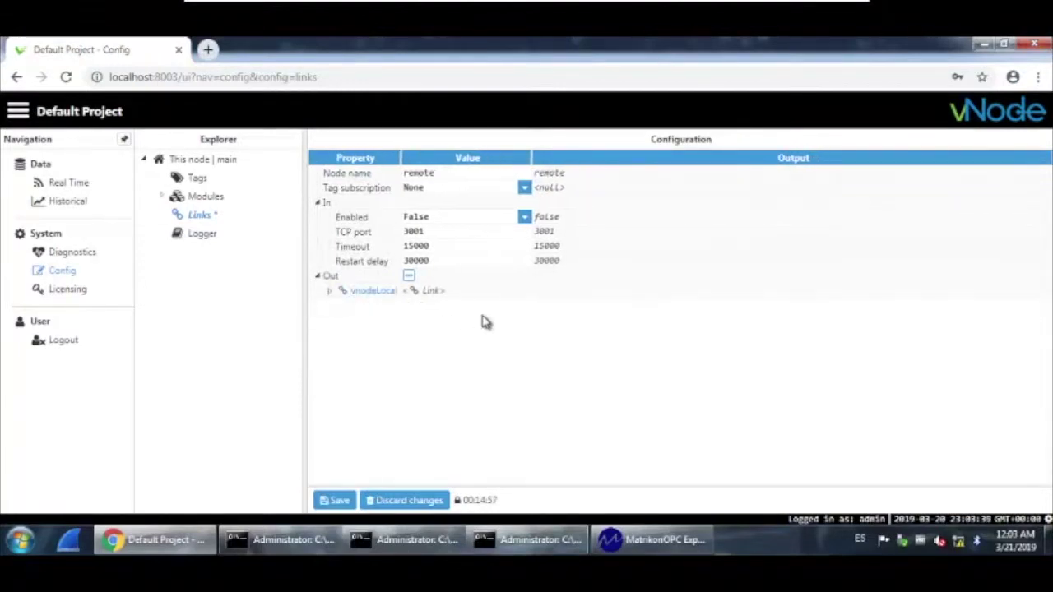
pyautogui.click(330, 292)
pyautogui.click(505, 310)
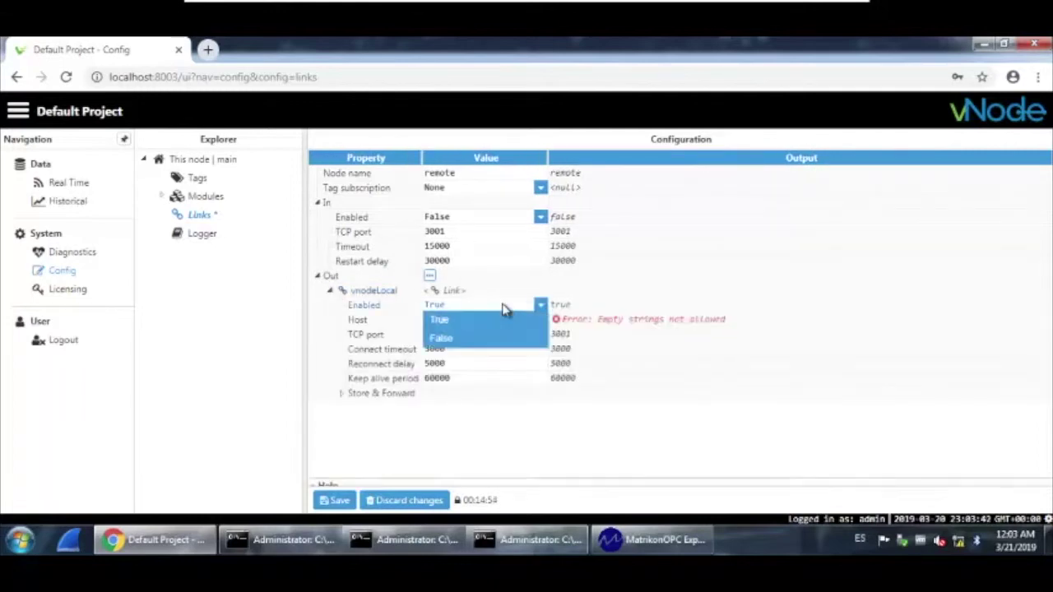
pyautogui.click(505, 310)
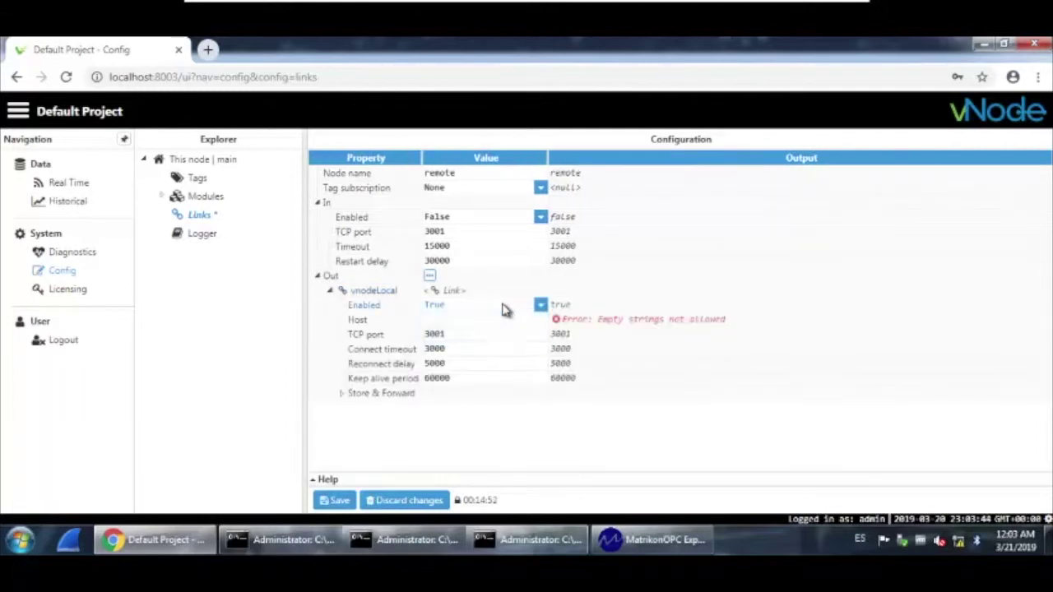
# - Set the vnodeLocal link's Host to 192.168.1.131 and expand its Store & Forward settings
pyautogui.click(473, 323)
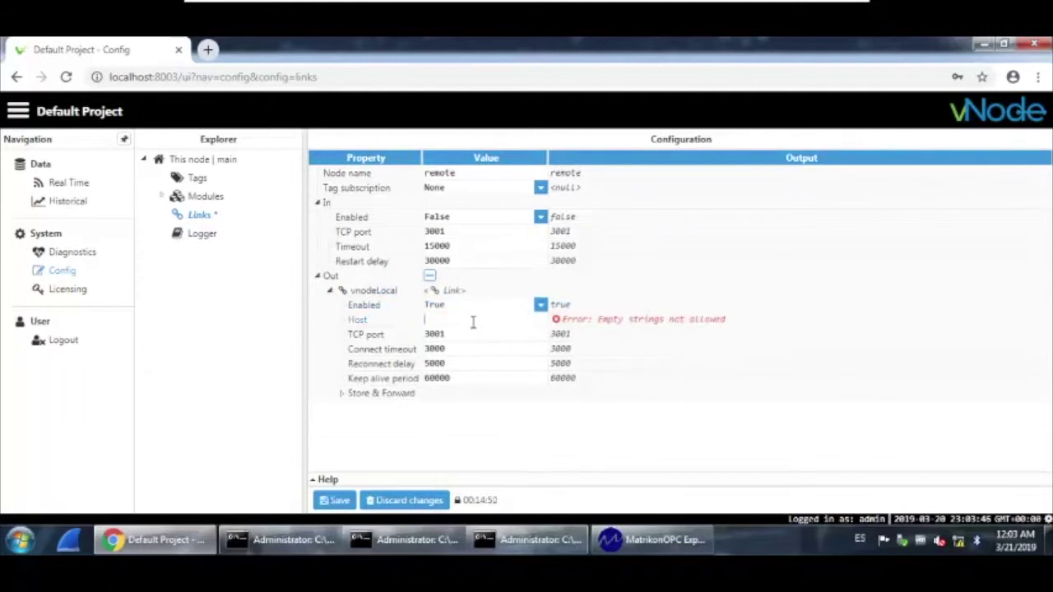
pyautogui.write('192.168.1.133')
pyautogui.press('Tab')
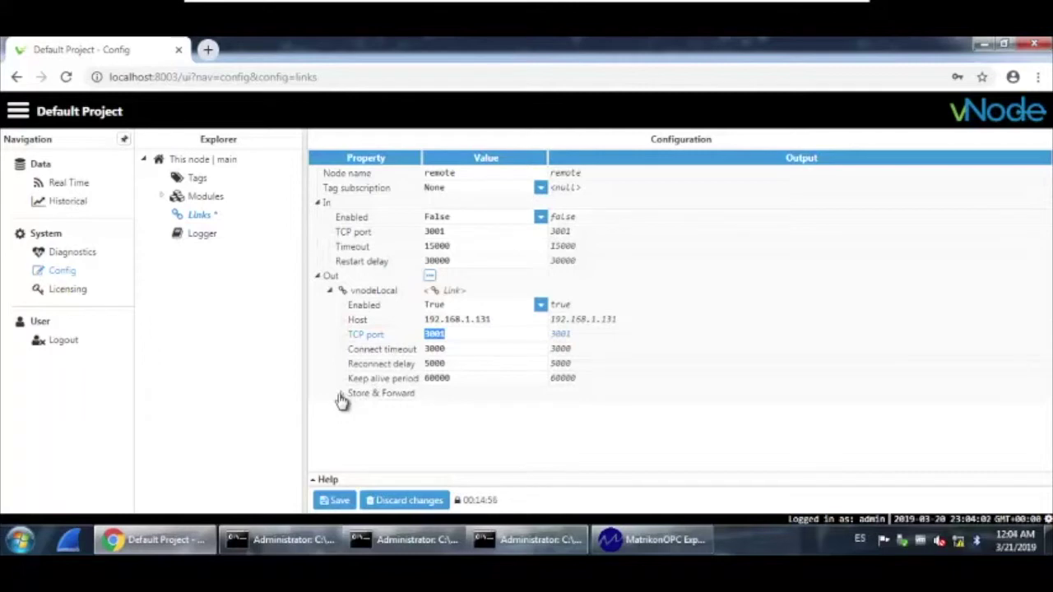
pyautogui.click(343, 398)
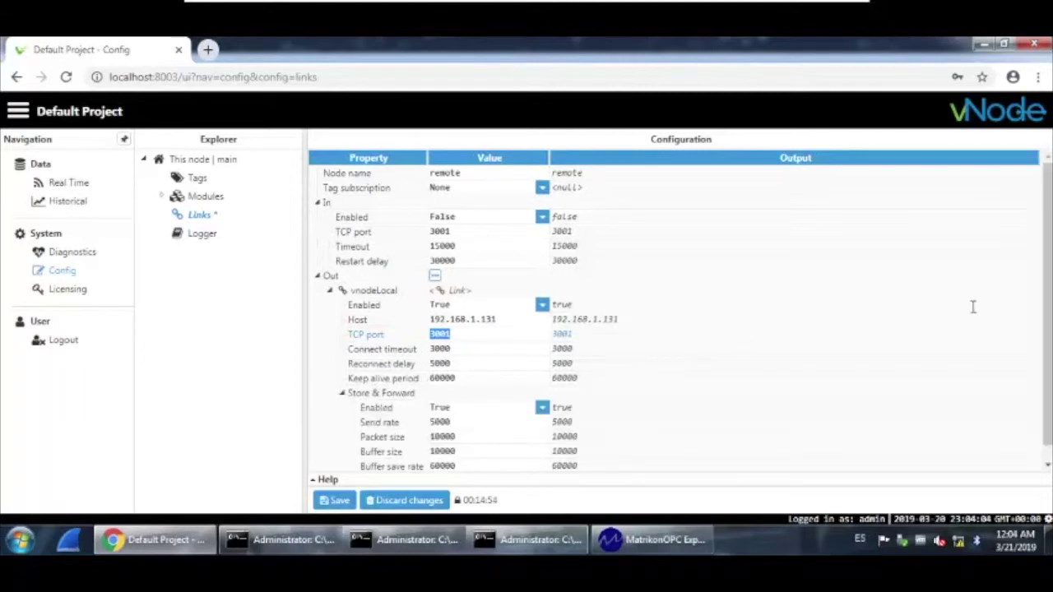
pyautogui.scroll(-1, 1050, 369)
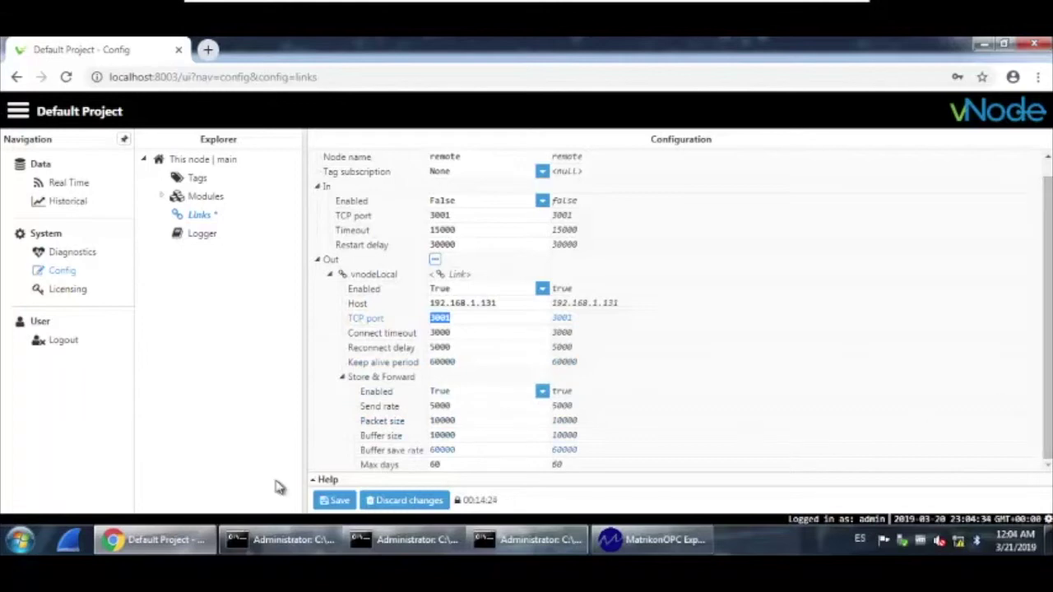
# - Save the remote node's links configuration and minimize the VM Player window
pyautogui.click(346, 503)
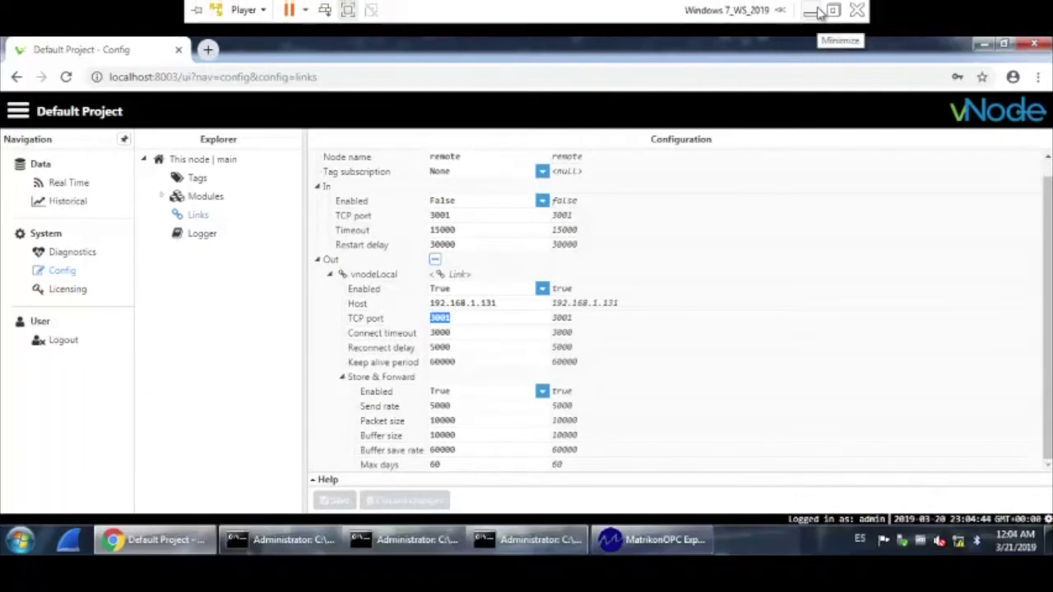
pyautogui.click(807, 5)
pyautogui.click(661, 576)
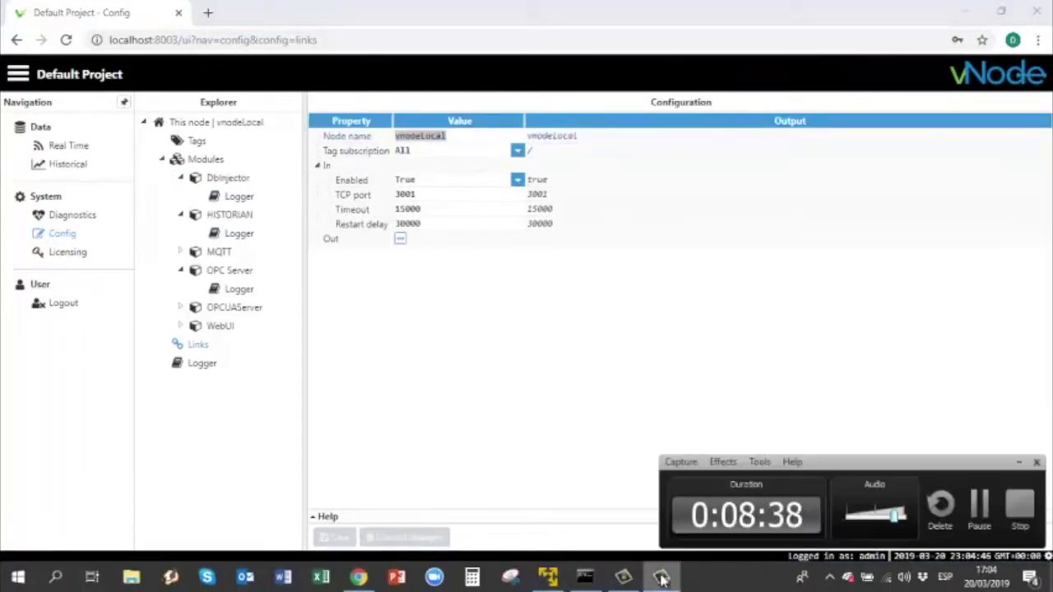
pyautogui.click(983, 520)
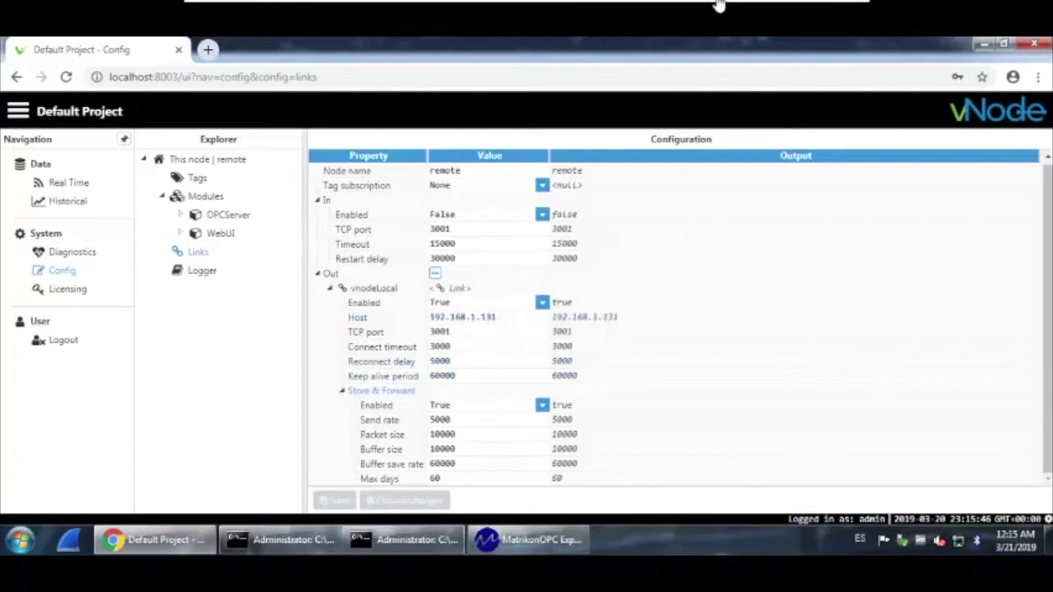
# - In local Diagnostics Links, select the remote link from 192.168.1.144, shown Online
pyautogui.click(808, 6)
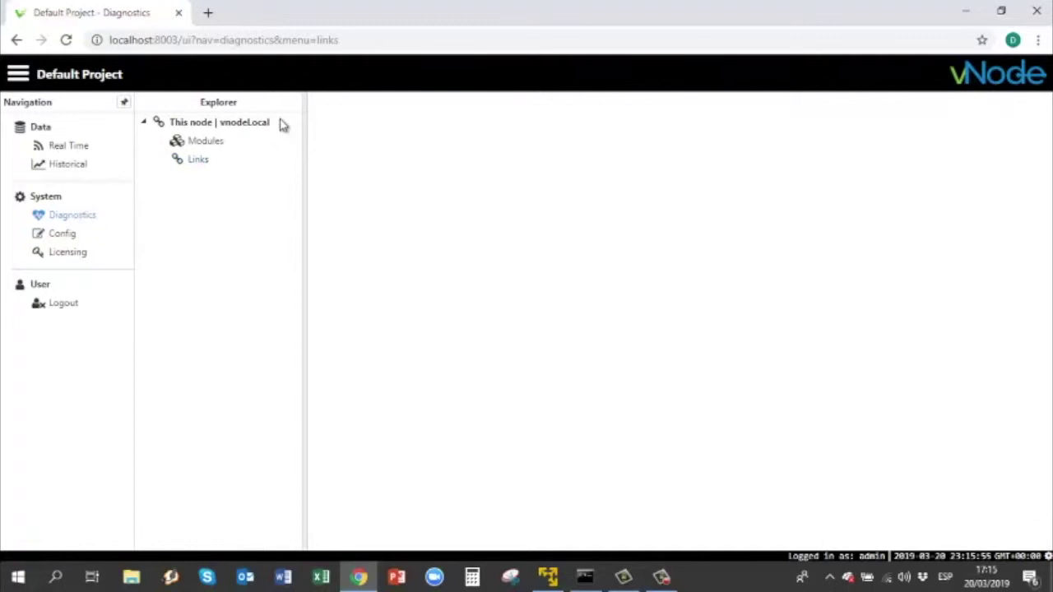
pyautogui.click(199, 164)
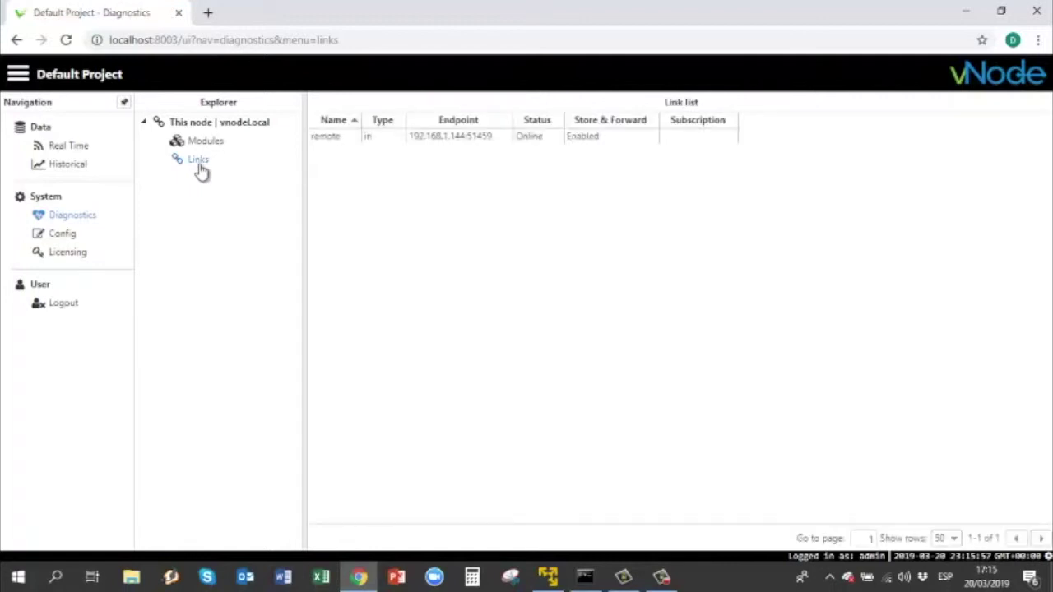
pyautogui.click(346, 142)
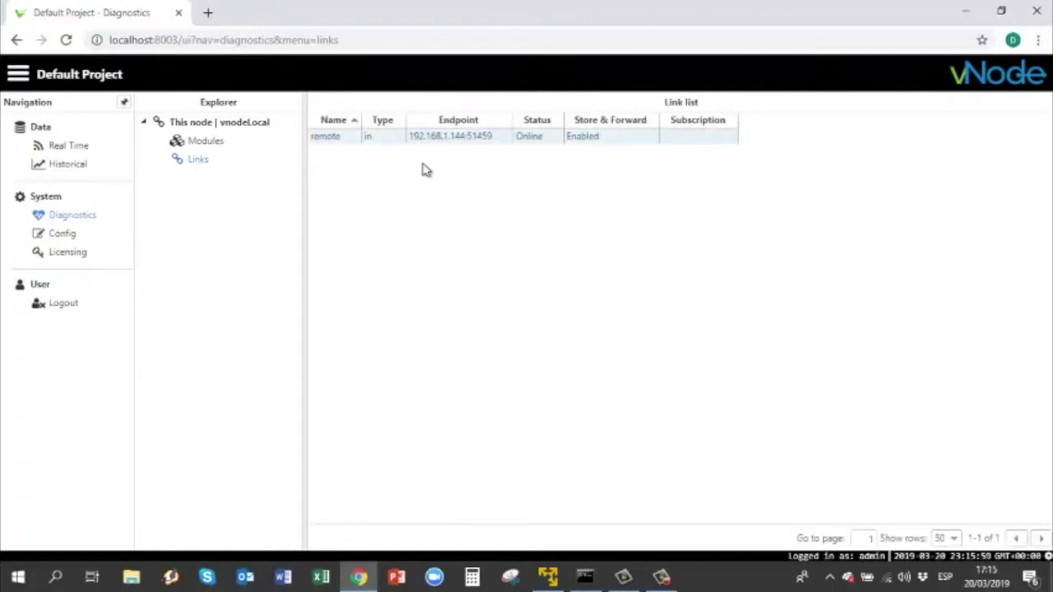